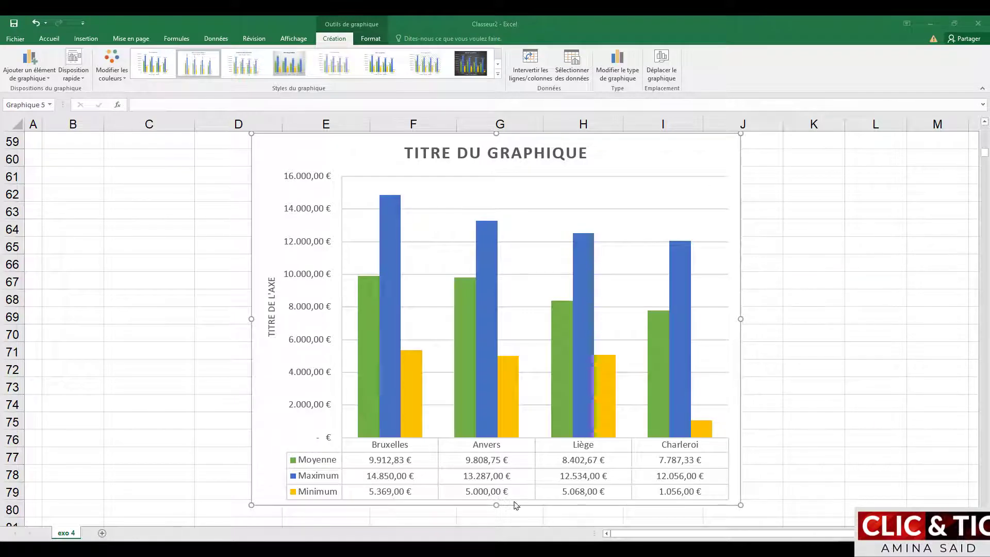
Apply the quick layout with a legend on the right and no data table, and add a primary vertical axis title
left_click(84, 80)
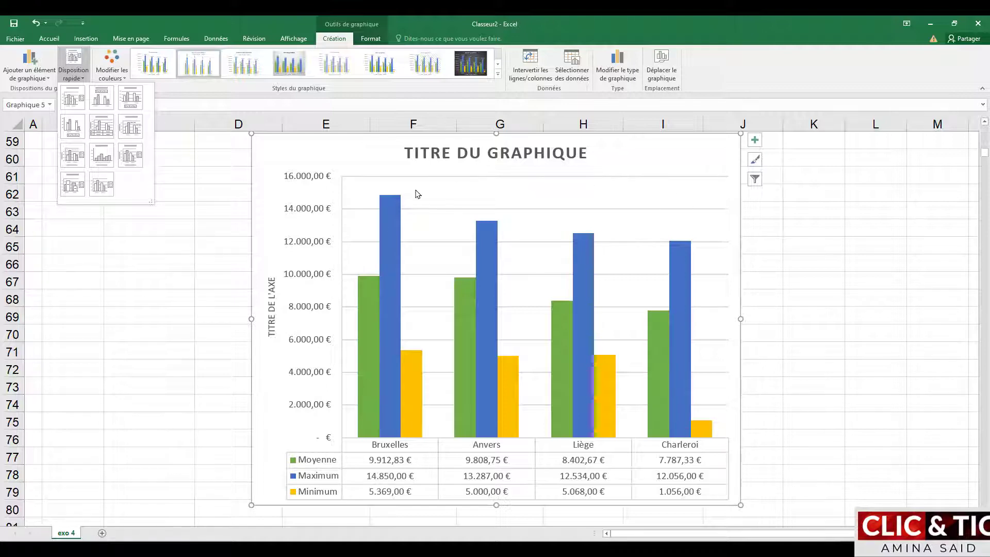
left_click(72, 102)
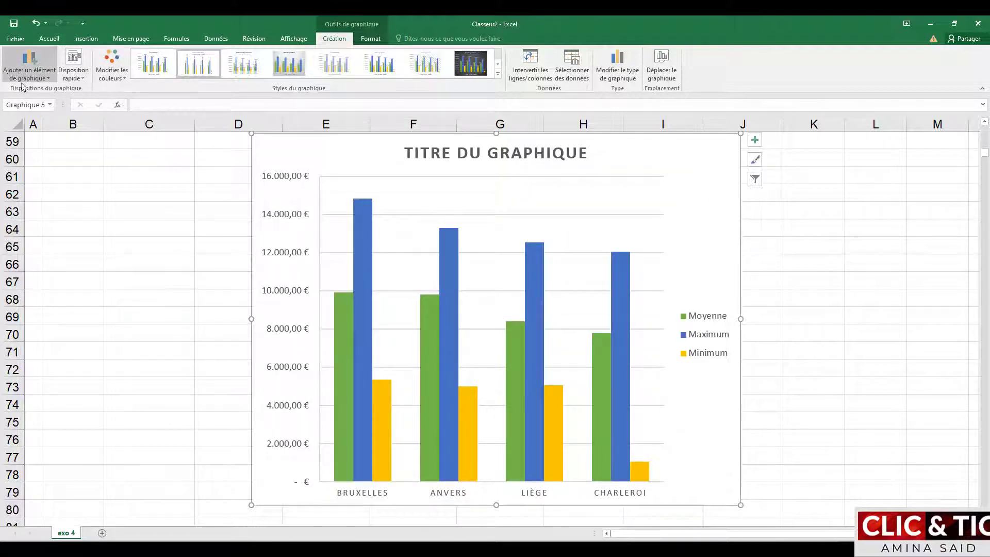
left_click(50, 80)
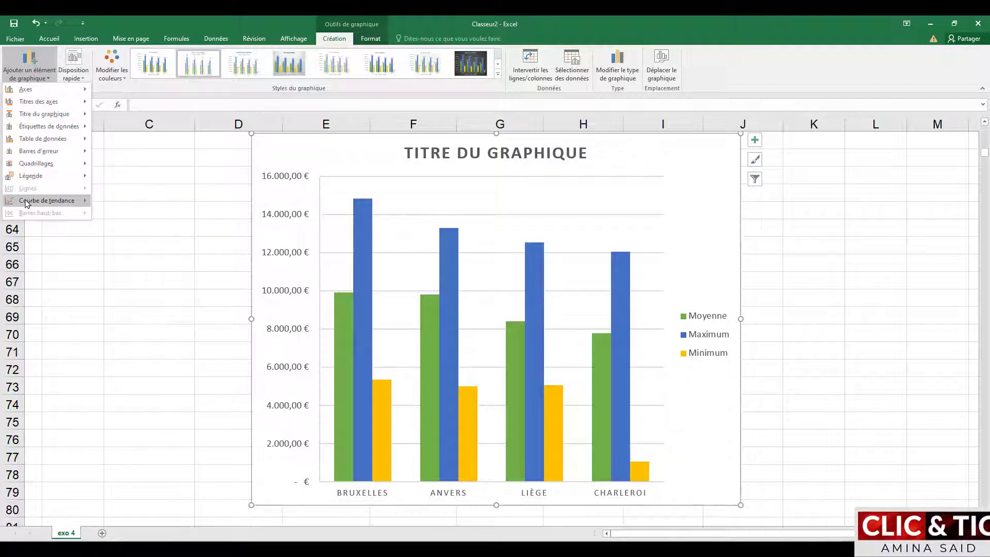
mouse_move(27, 202)
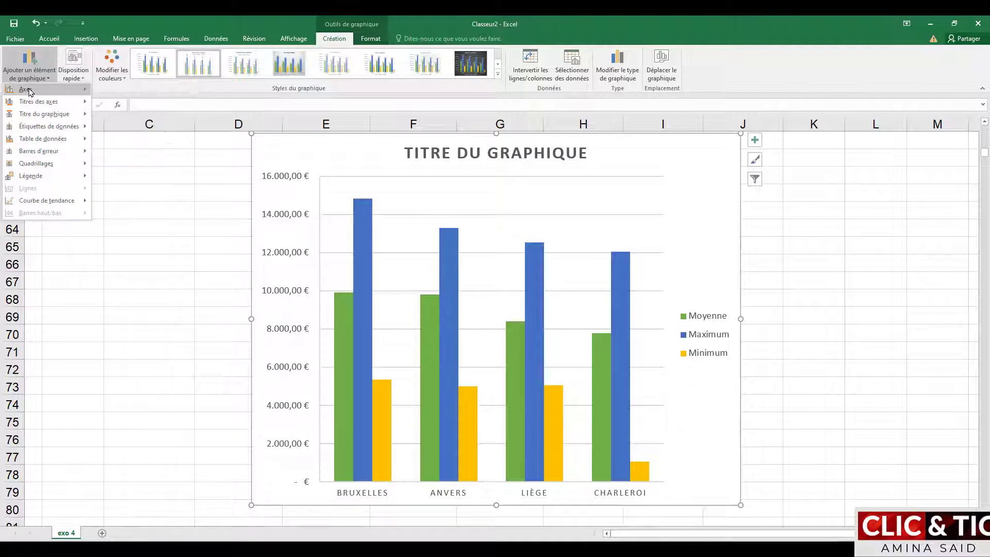
mouse_move(30, 92)
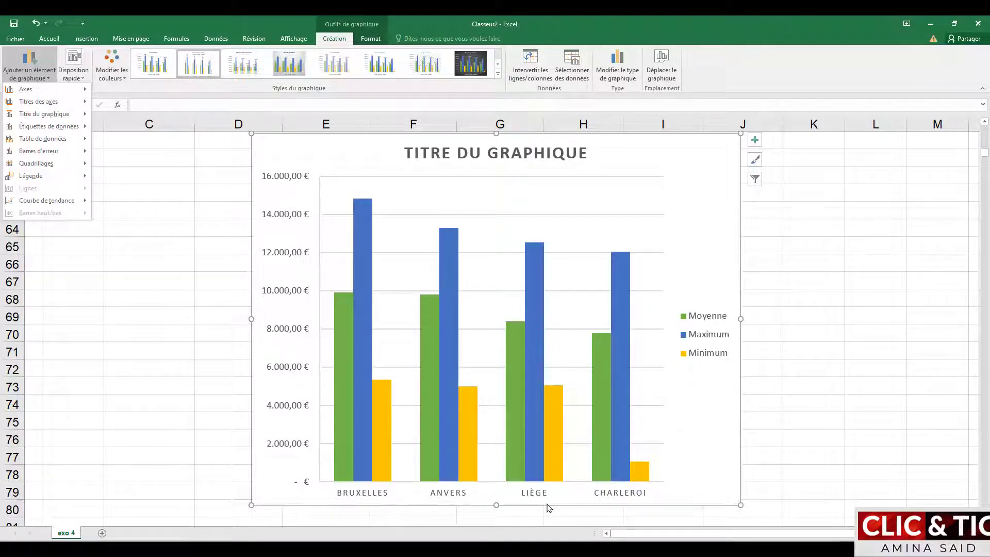
mouse_move(86, 92)
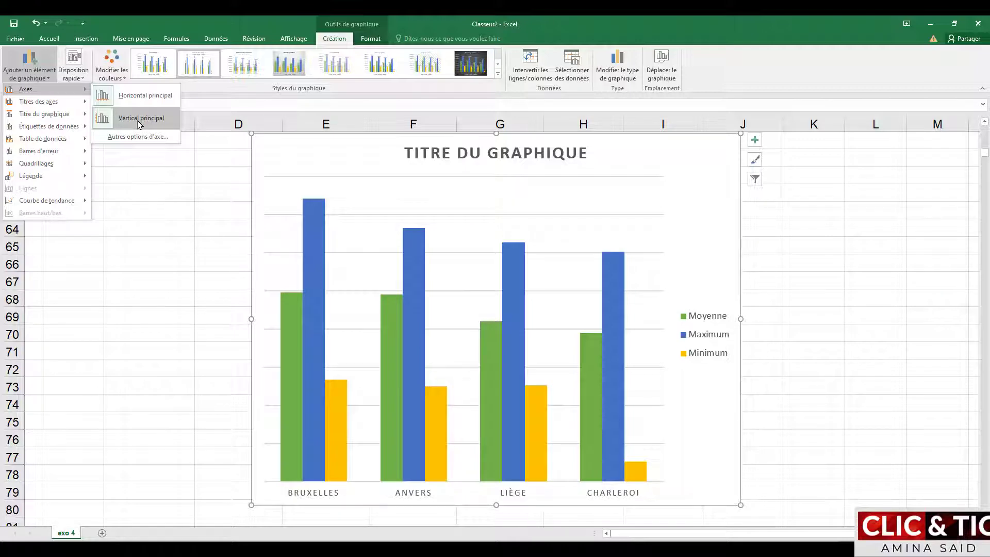
mouse_move(90, 126)
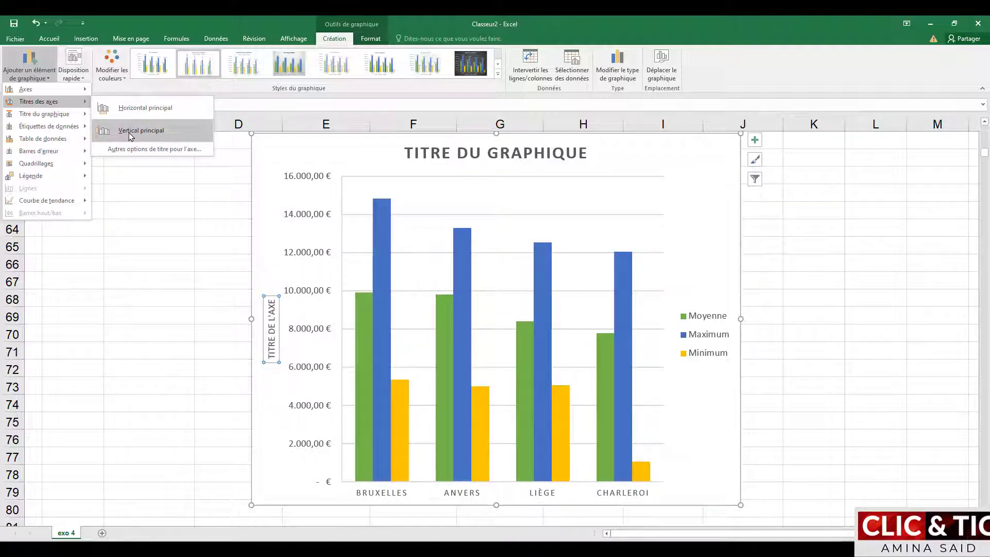
left_click(158, 136)
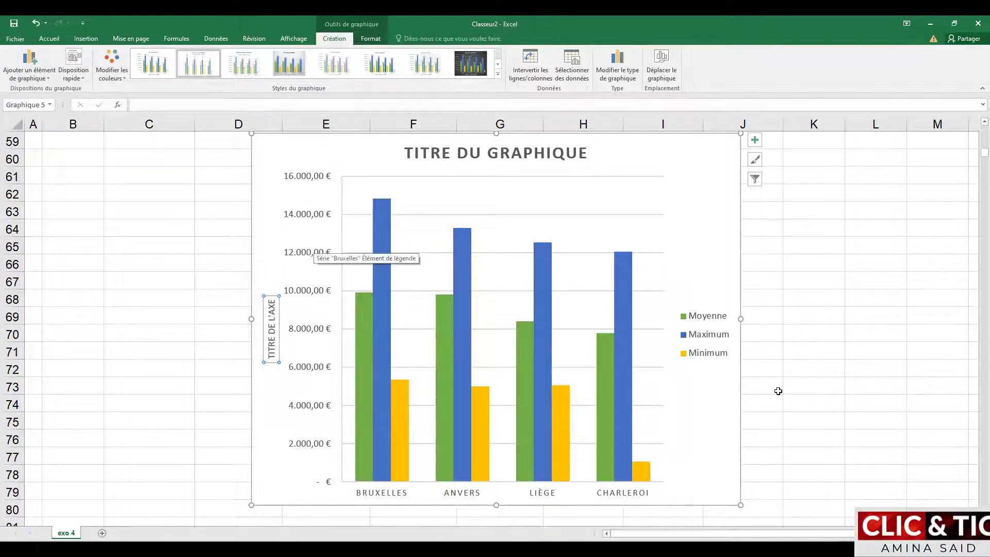
Set the vertical axis title text to "CHIFFRE D'AFFAIRE"
type("C")
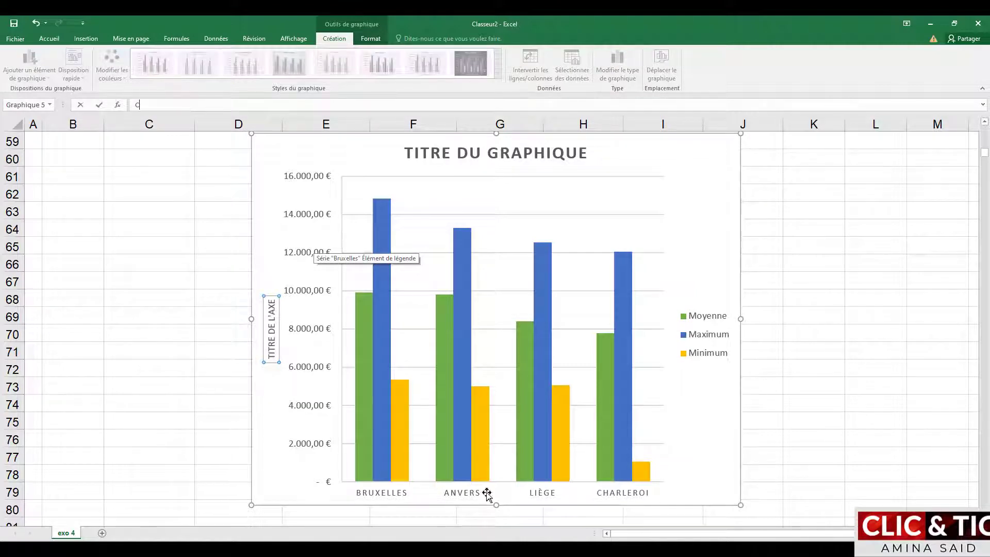
key("Return")
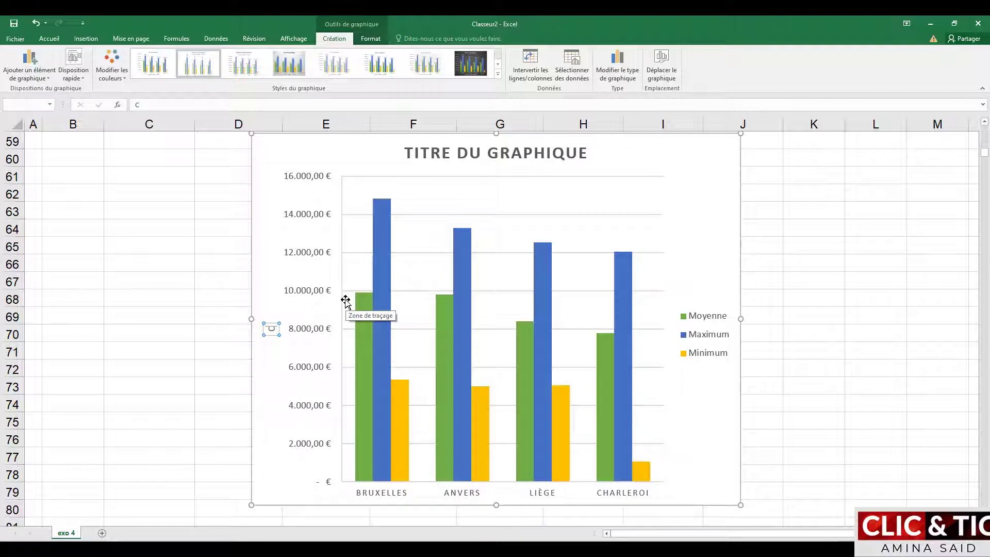
type("HIFFRE")
key("BackSpace")
key("BackSpace")
key("BackSpace")
key("BackSpace")
key("BackSpace")
key("BackSpace")
key("BackSpace")
type("CH")
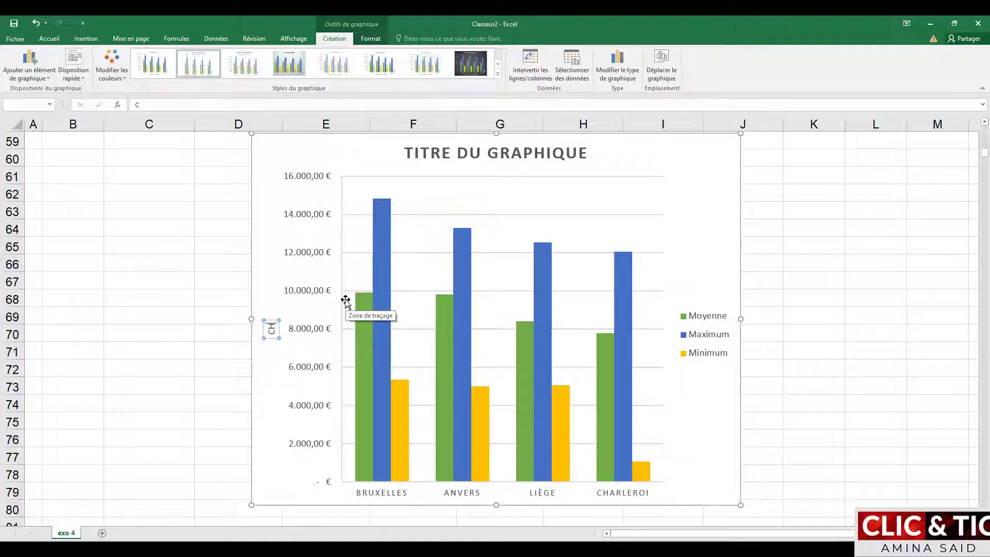
type("IFFRE D4")
key("BackSpace")
type("'")
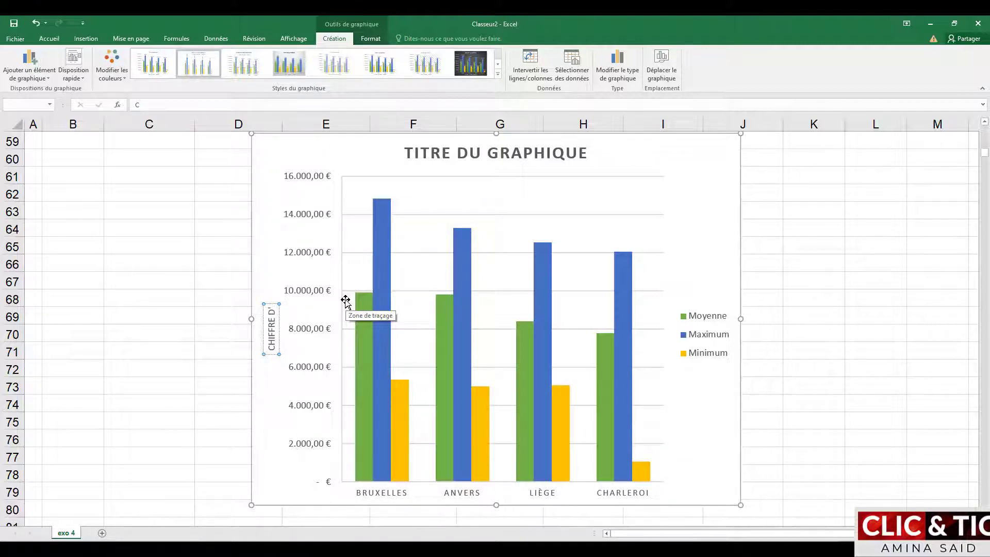
type("affaire")
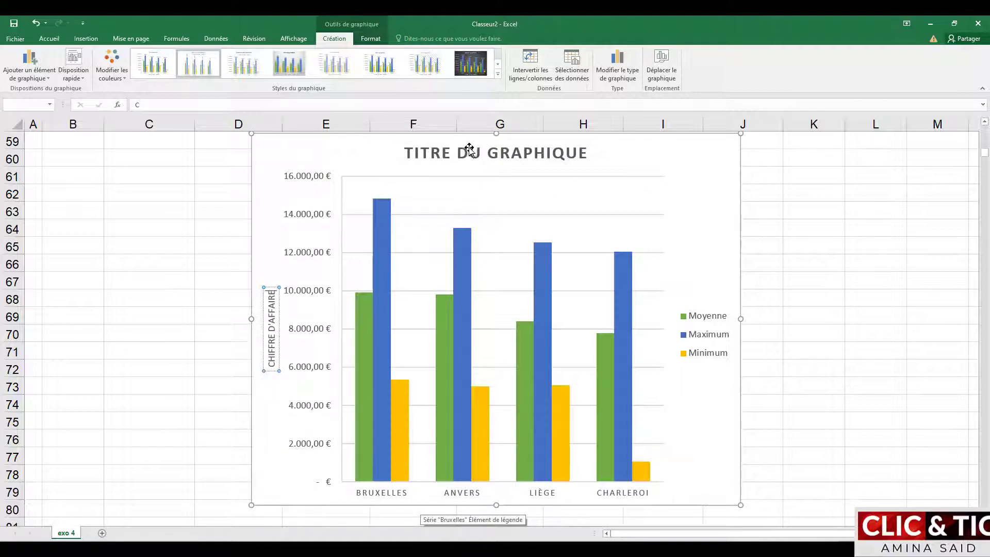
Set the chart title to "CA PAR VILLE POUR L'ANNÉE 2008"
left_click(484, 155)
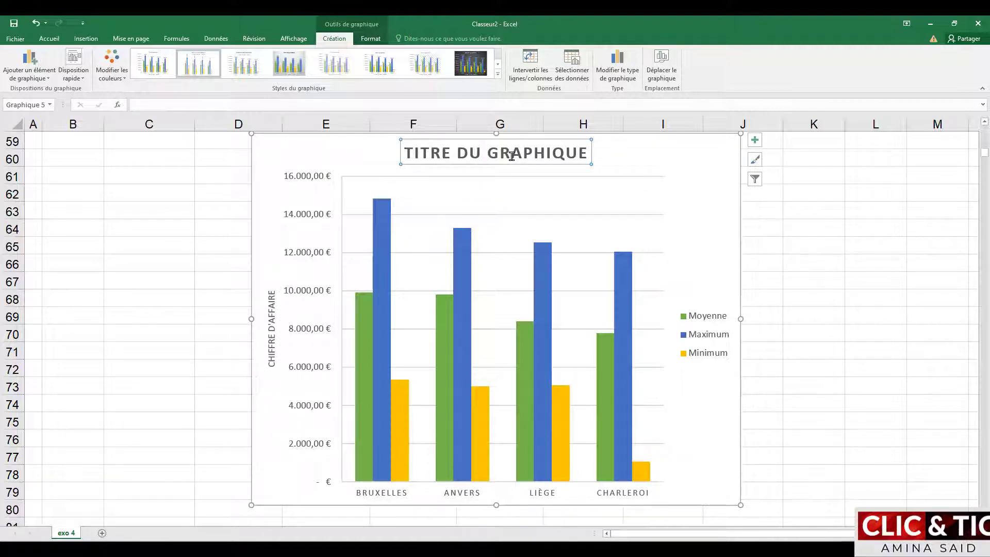
type("CA")
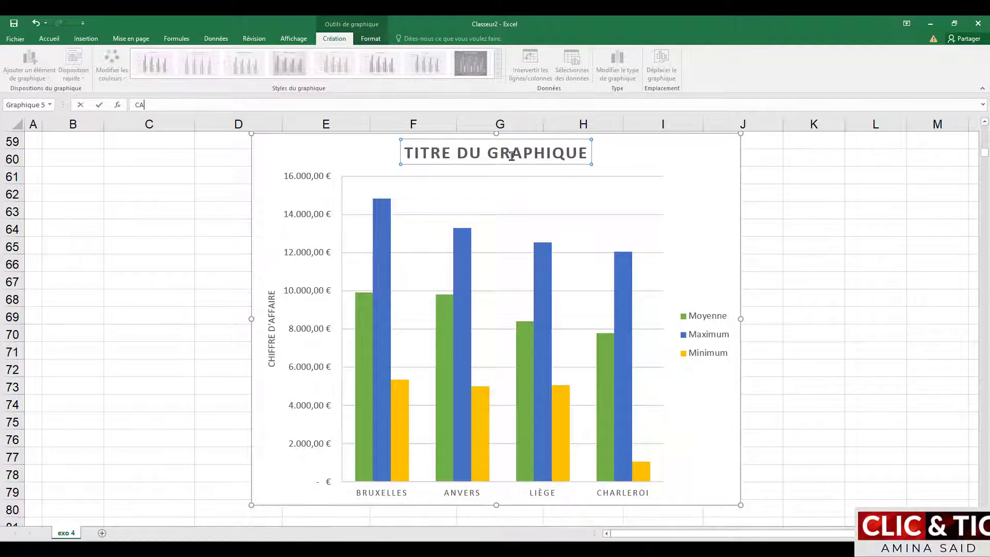
key("Return")
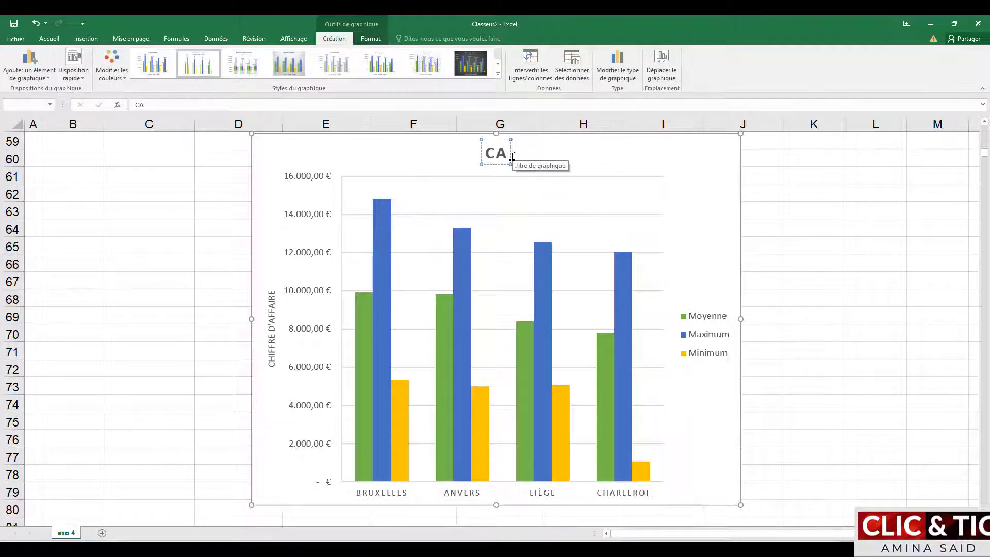
type("PAR VIL")
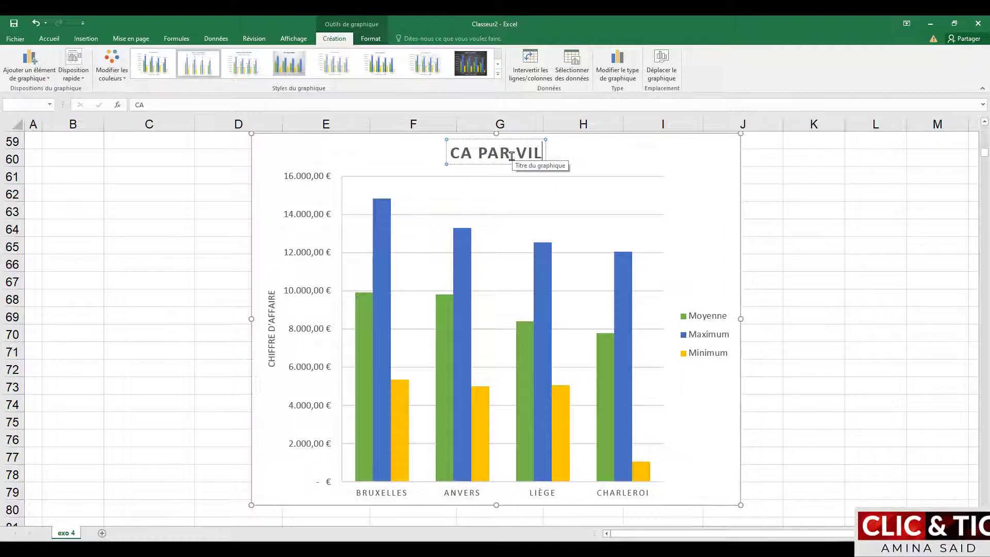
type("LE POUR L'ANNÉE ")
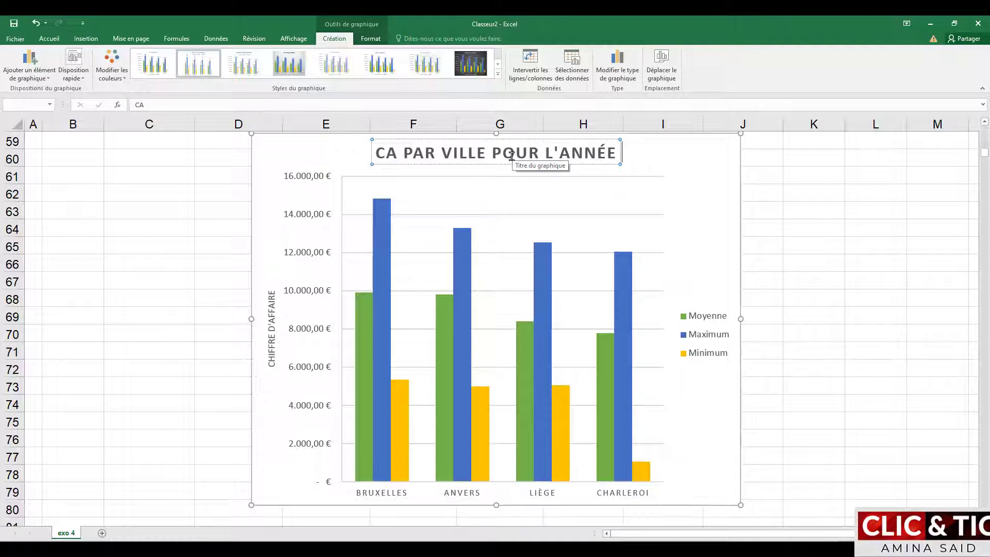
type("2008")
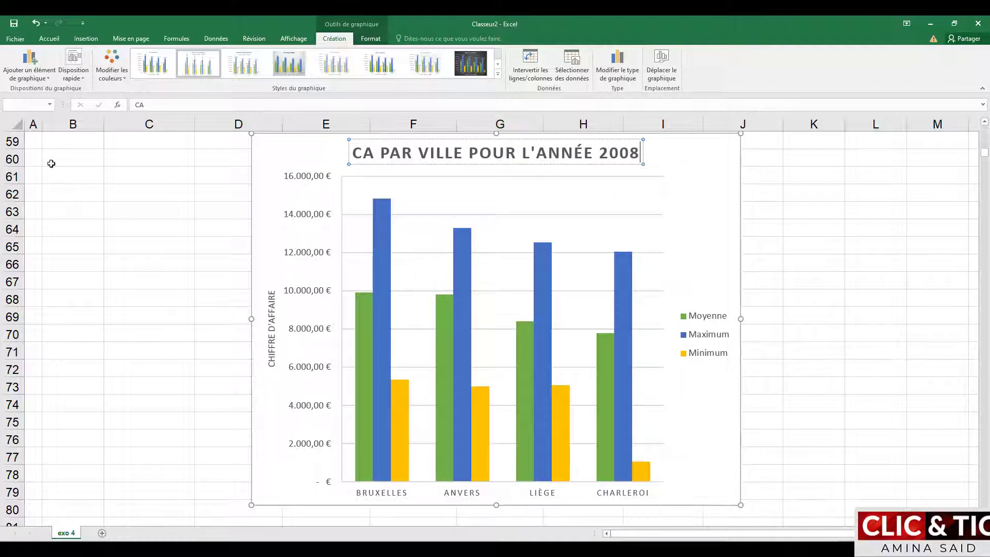
Try the centred overlay position for the chart title and return the title to above the chart
left_click(45, 78)
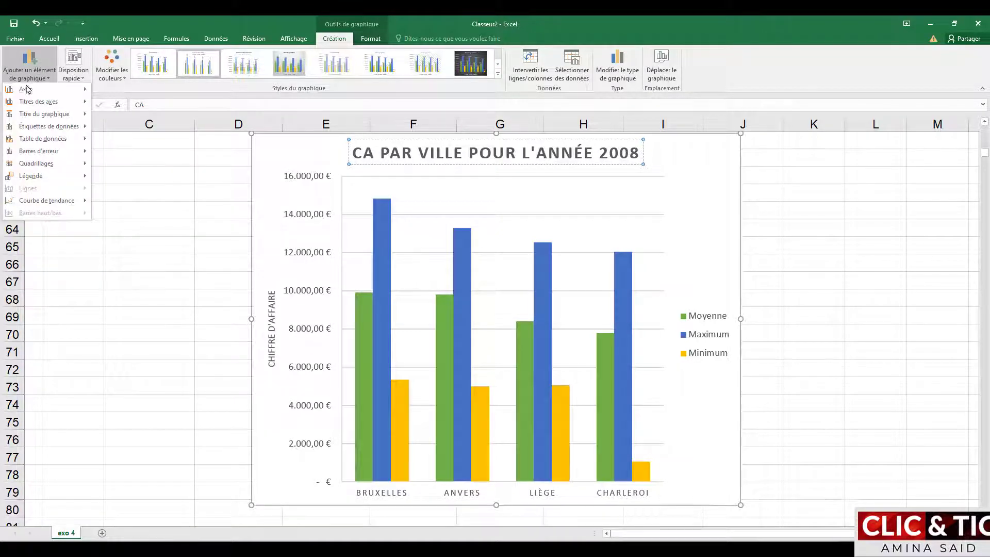
mouse_move(31, 101)
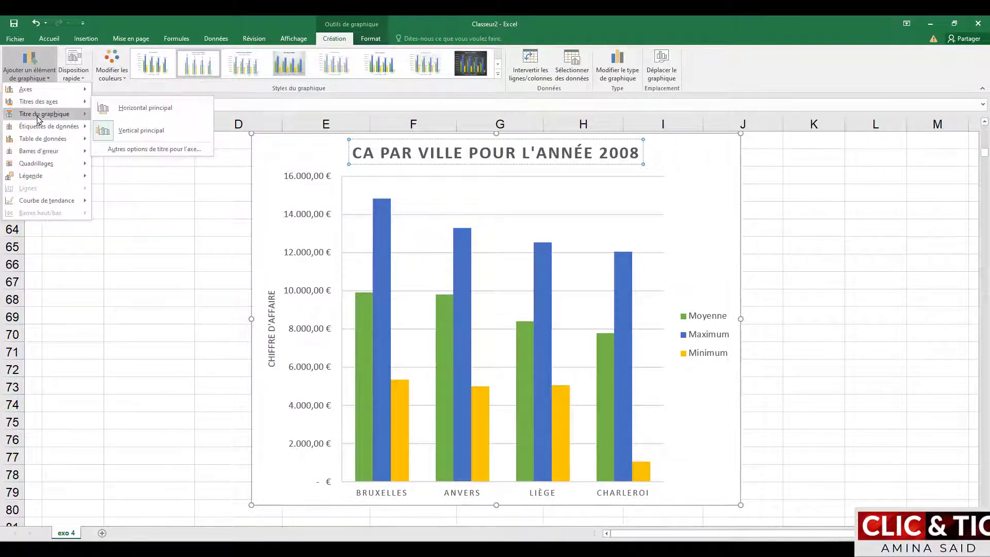
mouse_move(40, 118)
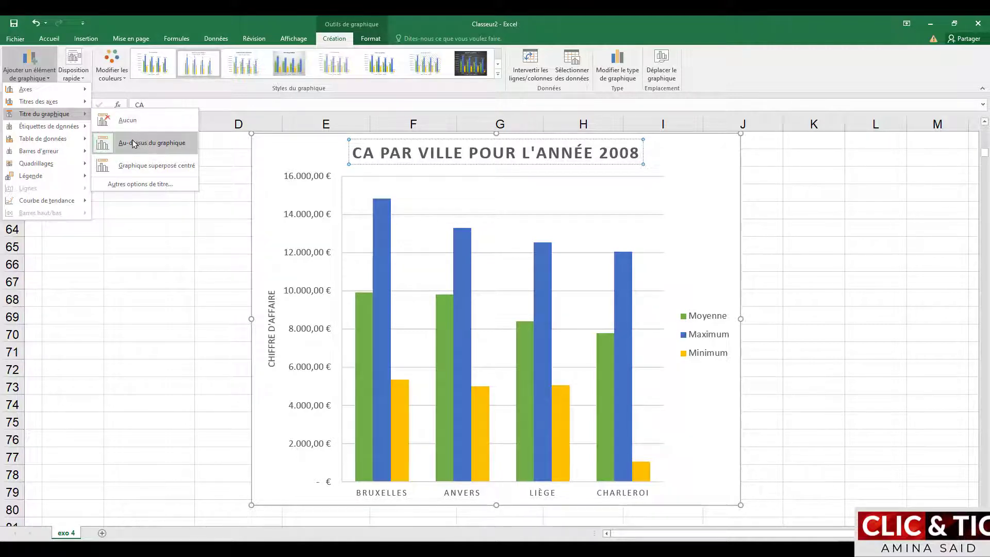
left_click(150, 165)
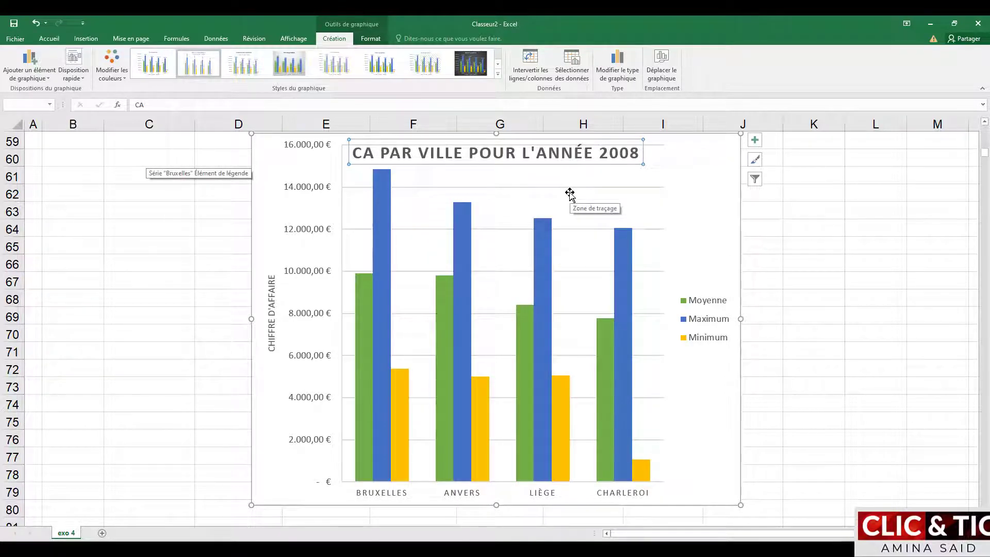
left_click(50, 80)
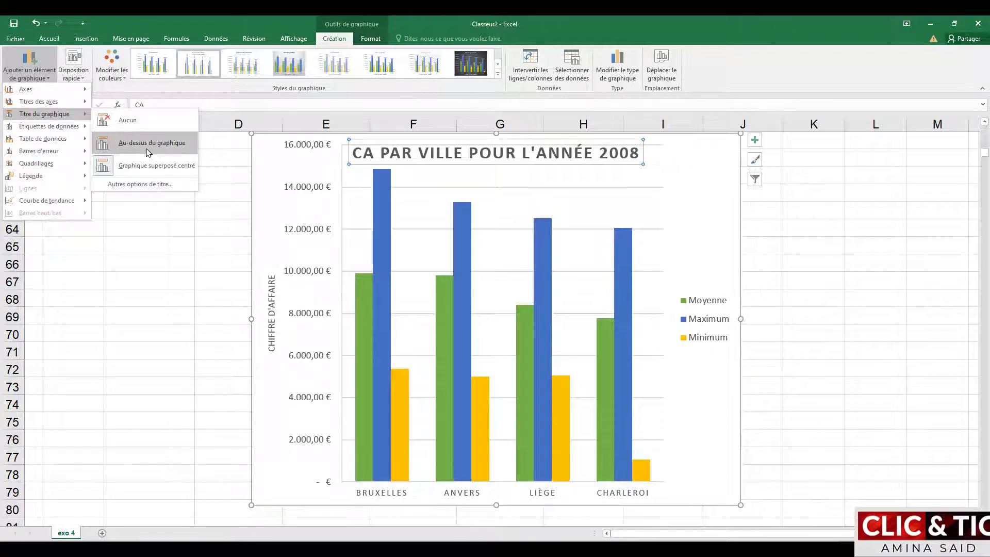
left_click(155, 152)
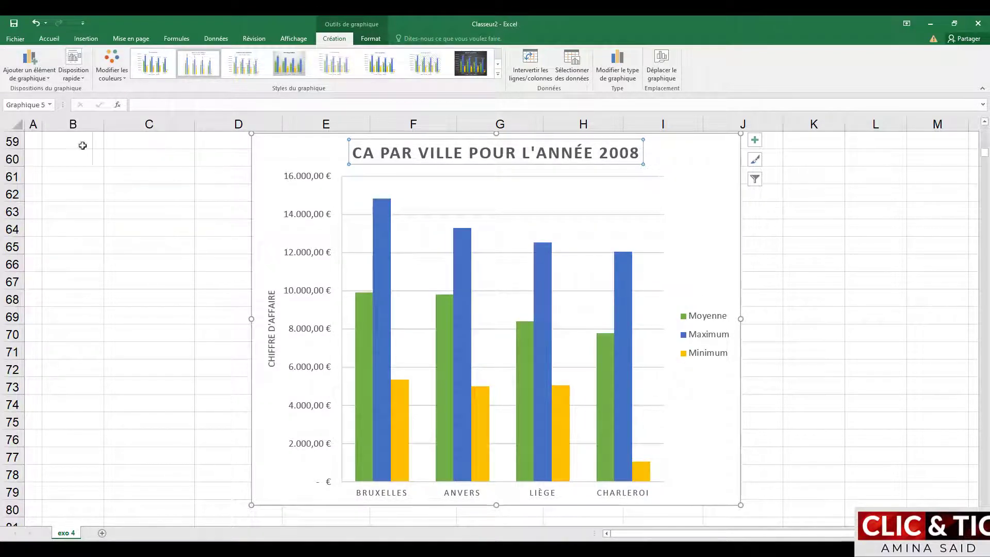
Preview the quick layout with a data table and the data label options, keeping data labels set to none
left_click(46, 78)
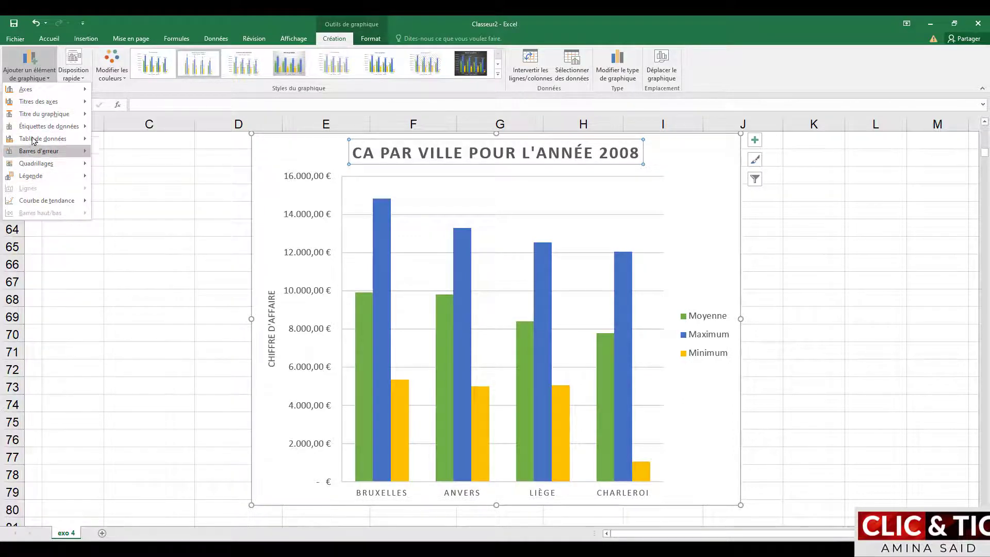
mouse_move(37, 129)
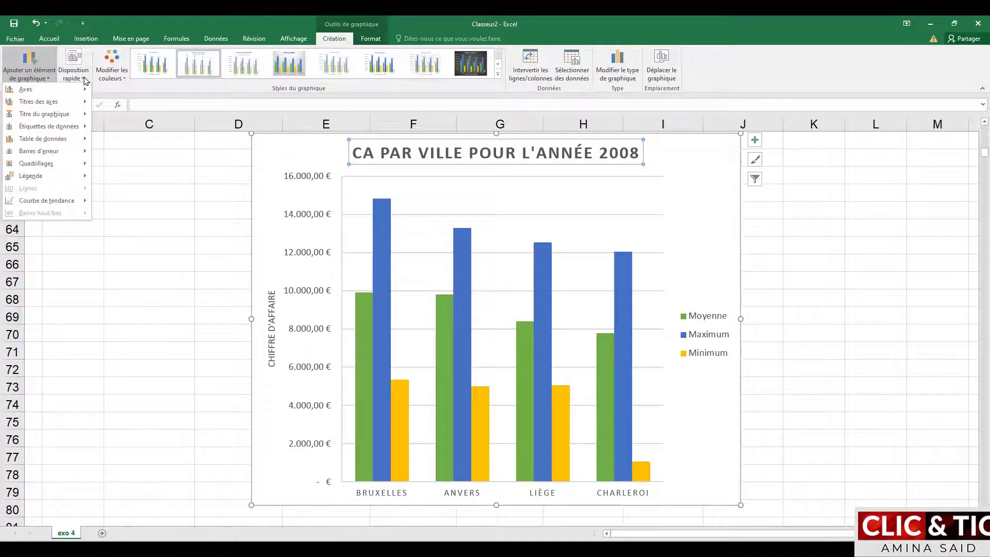
left_click(83, 76)
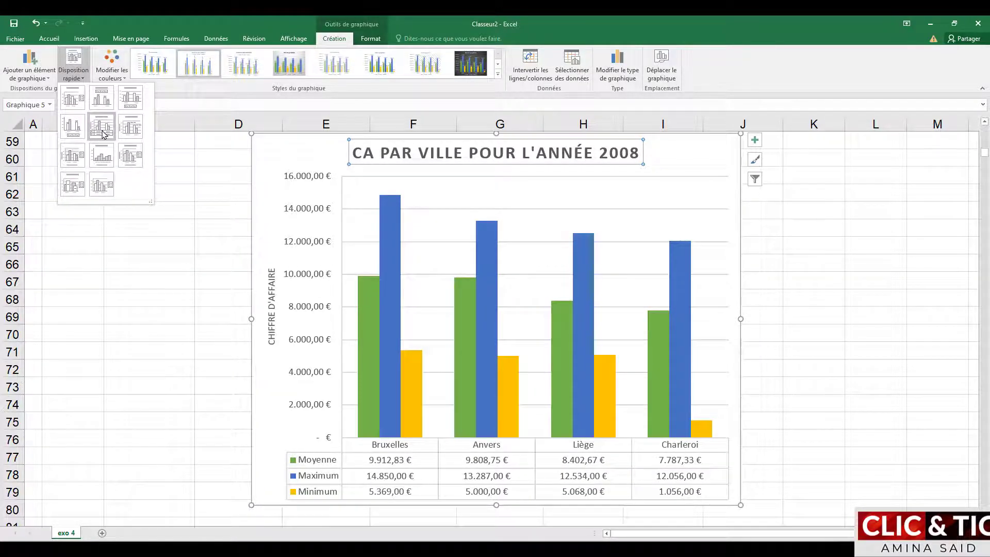
left_click(47, 78)
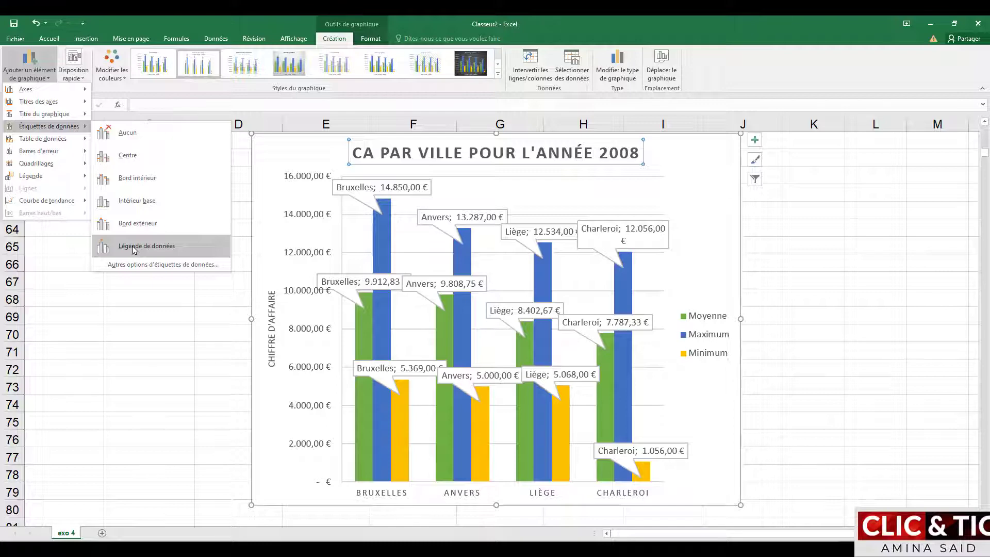
left_click(127, 132)
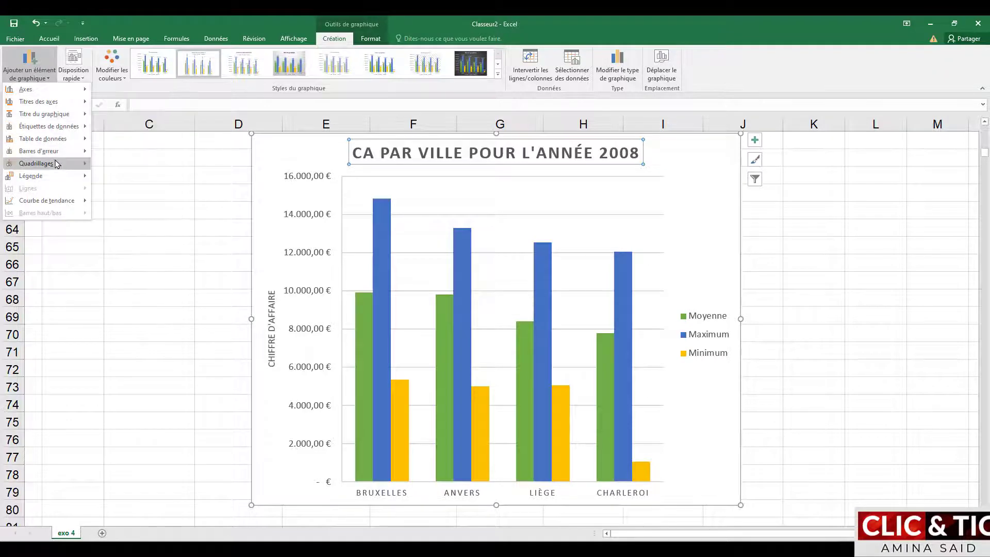
Add primary minor horizontal gridlines to the chart
mouse_move(51, 154)
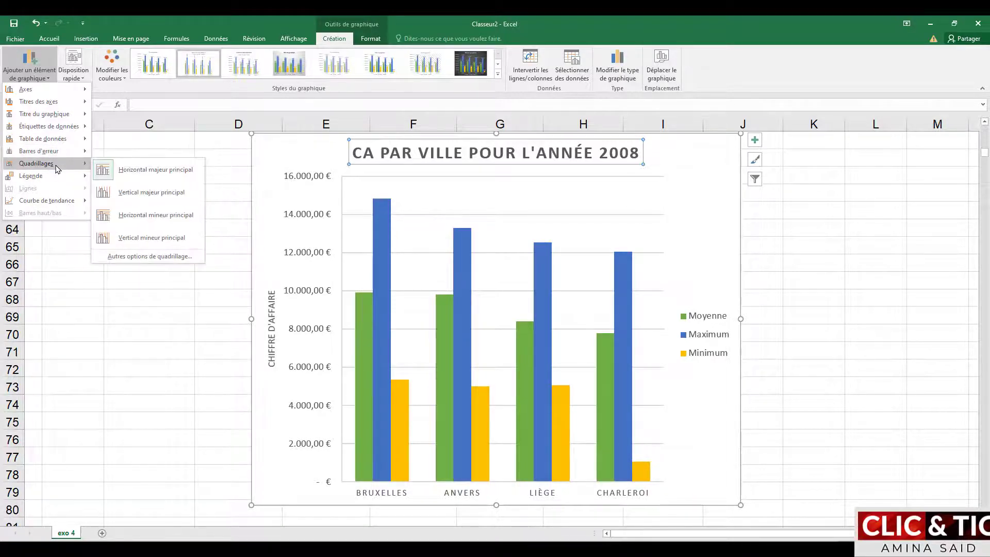
left_click(141, 227)
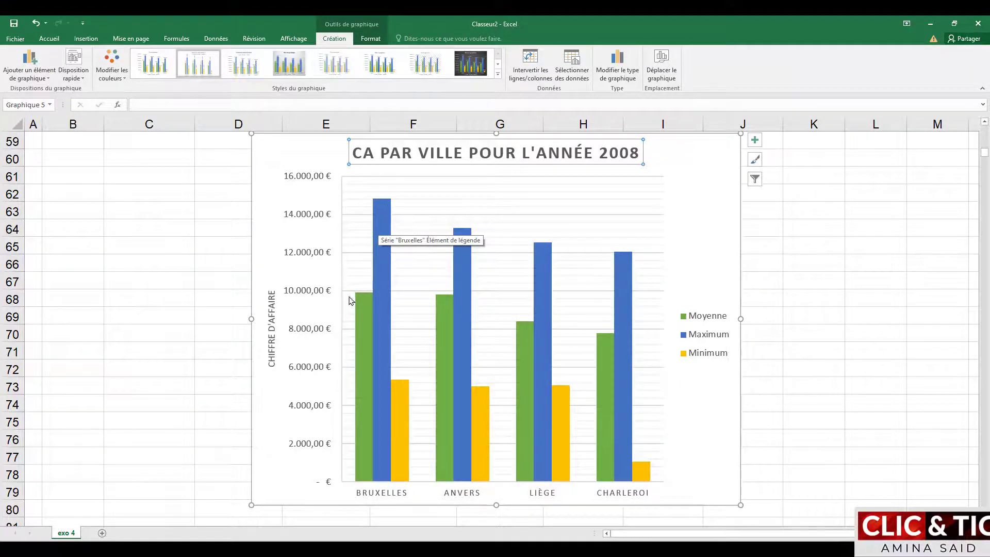
Open the additional formatting options for the chart's legend
left_click(53, 83)
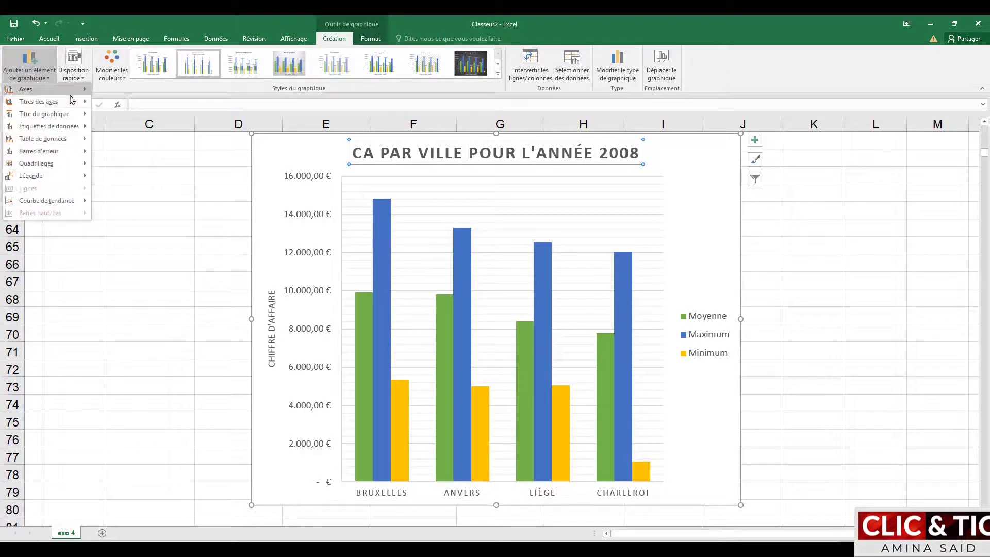
mouse_move(71, 93)
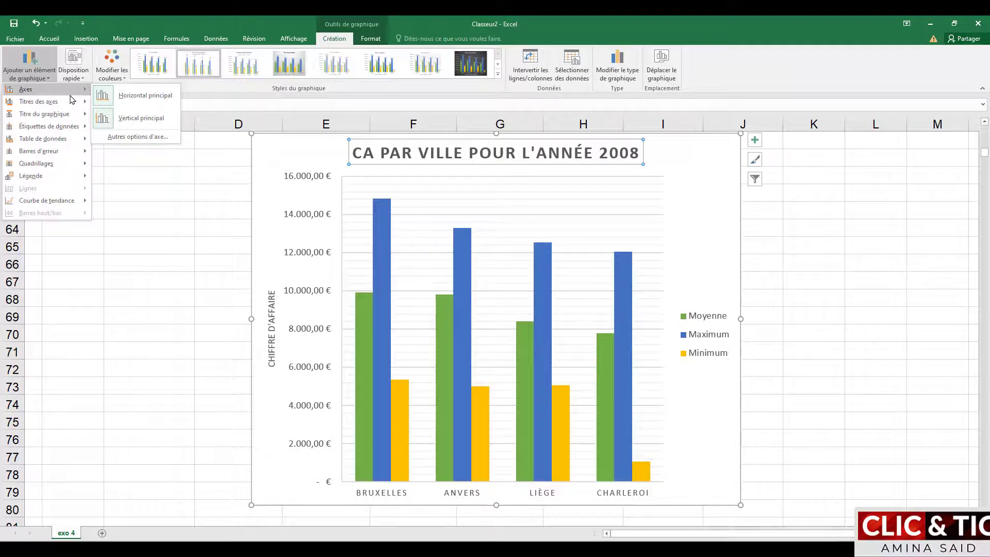
mouse_move(29, 178)
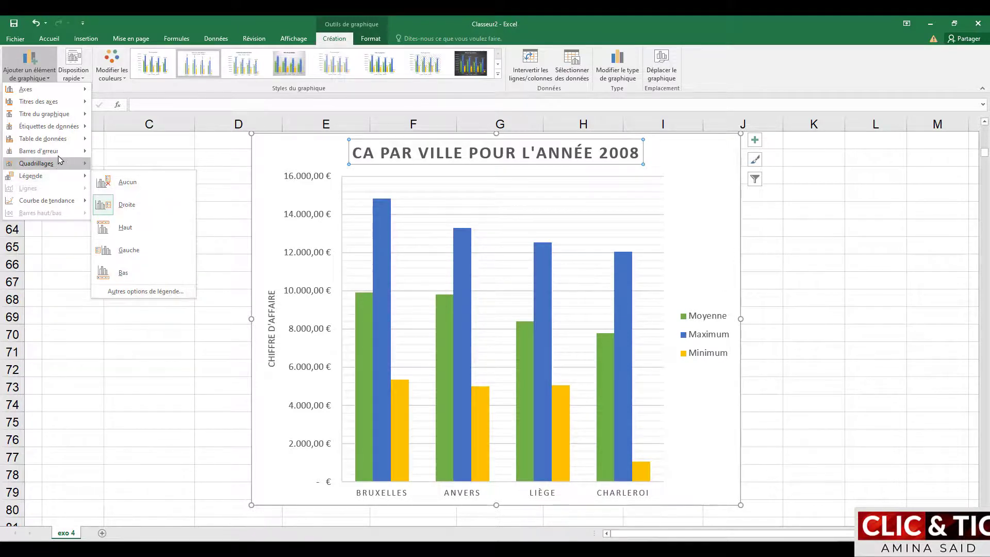
left_click(144, 291)
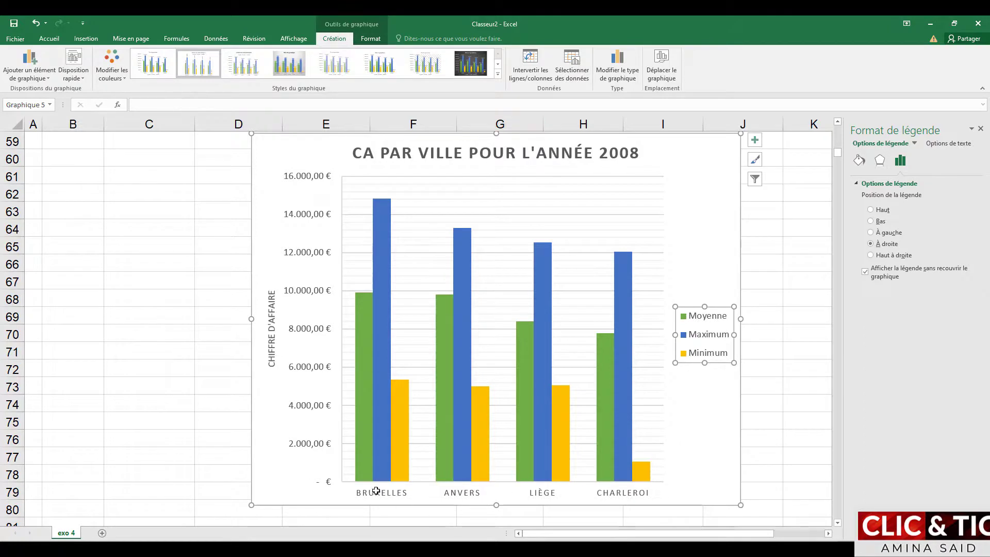
scroll(355, 228, "down", 1)
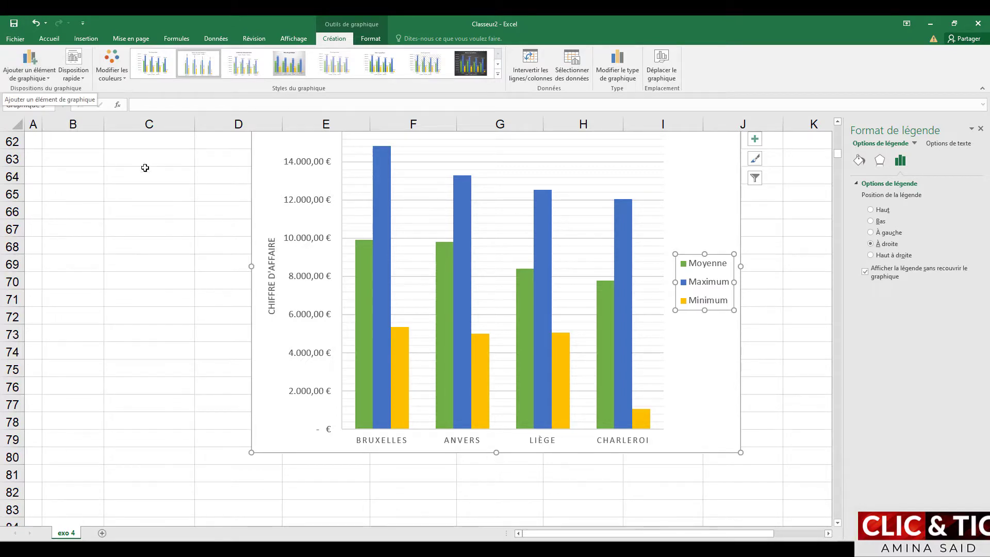
scroll(133, 164, "up", 5)
scroll(135, 165, "down", 4)
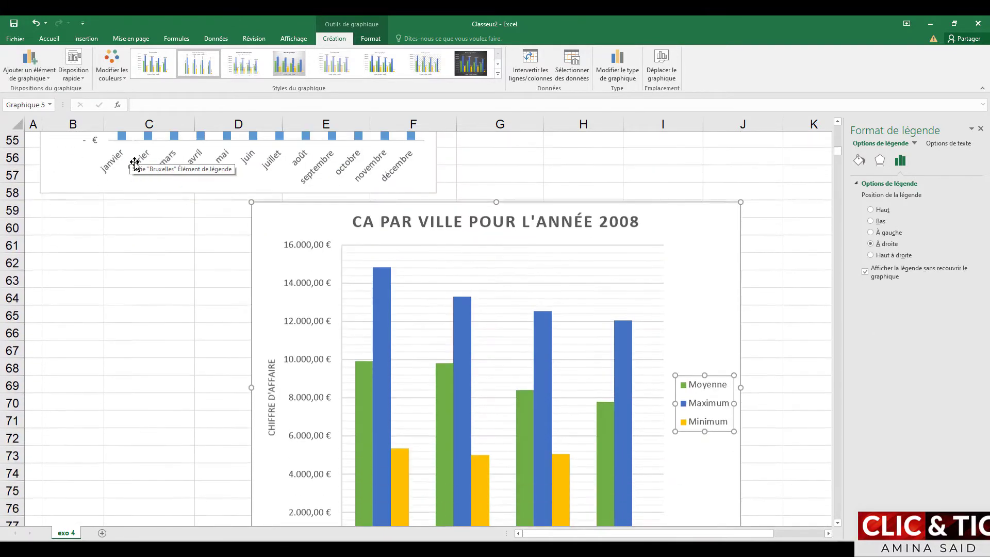